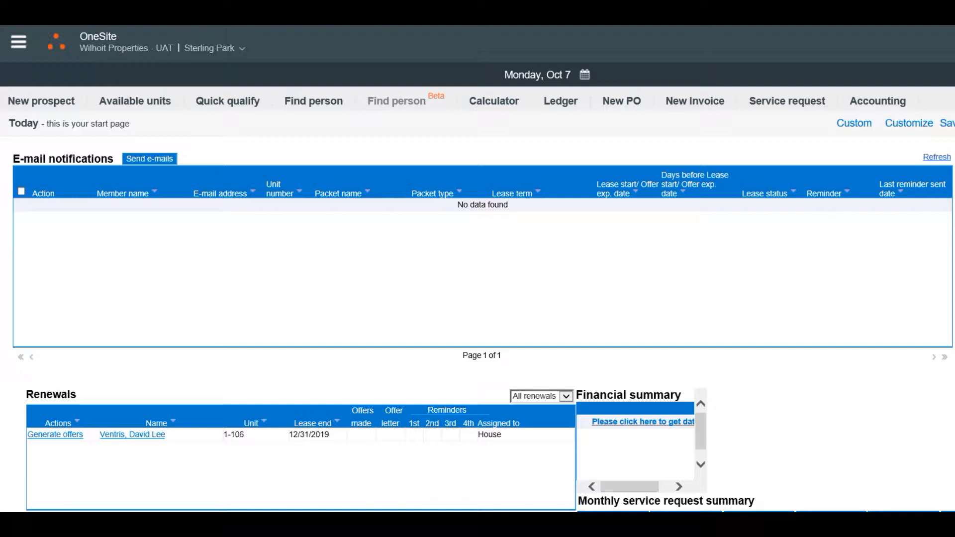
Step: Search the residents list by name for "tes"
{"action": "left_click", "coordinate": [18, 42]}
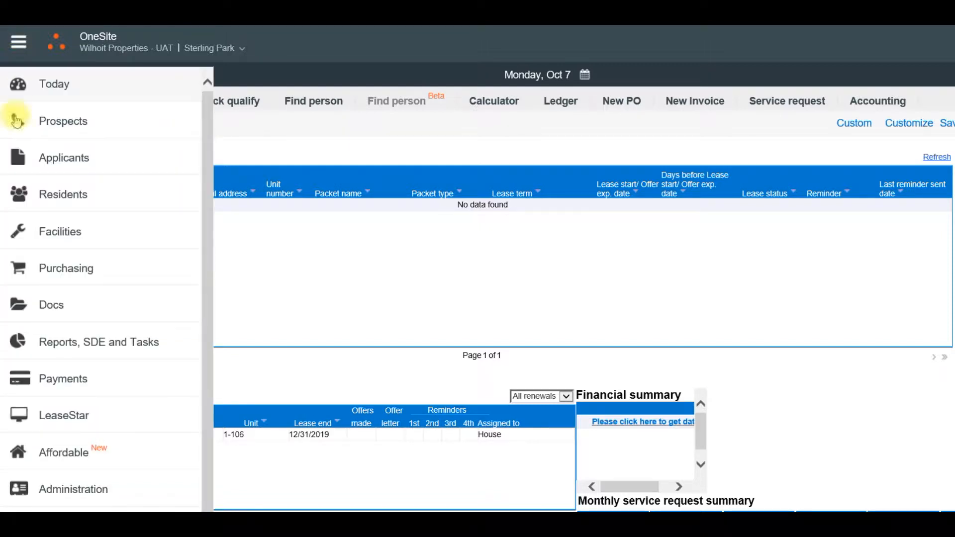
{"action": "left_click", "coordinate": [43, 195]}
{"action": "left_click", "coordinate": [177, 148]}
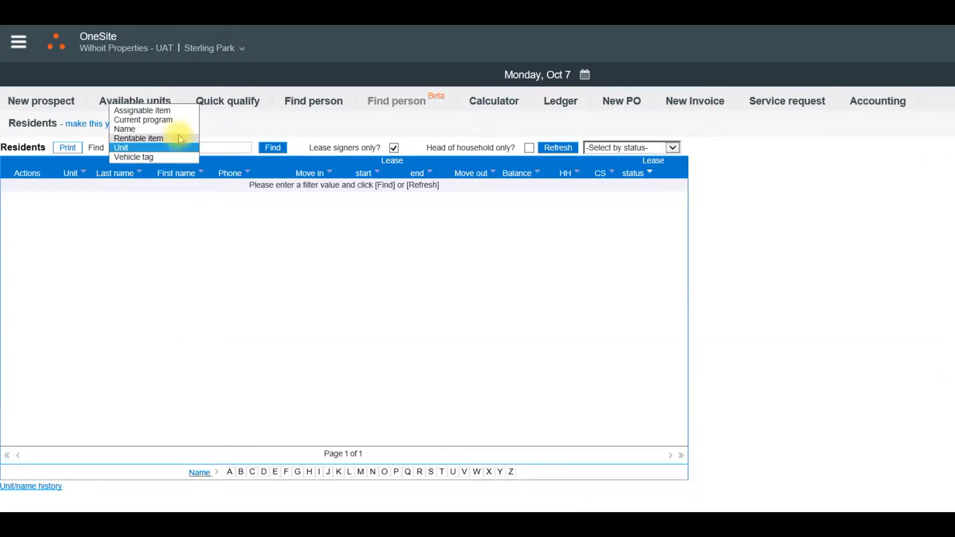
{"action": "left_click", "coordinate": [179, 129]}
{"action": "left_click", "coordinate": [220, 148]}
{"action": "type", "text": "tes"}
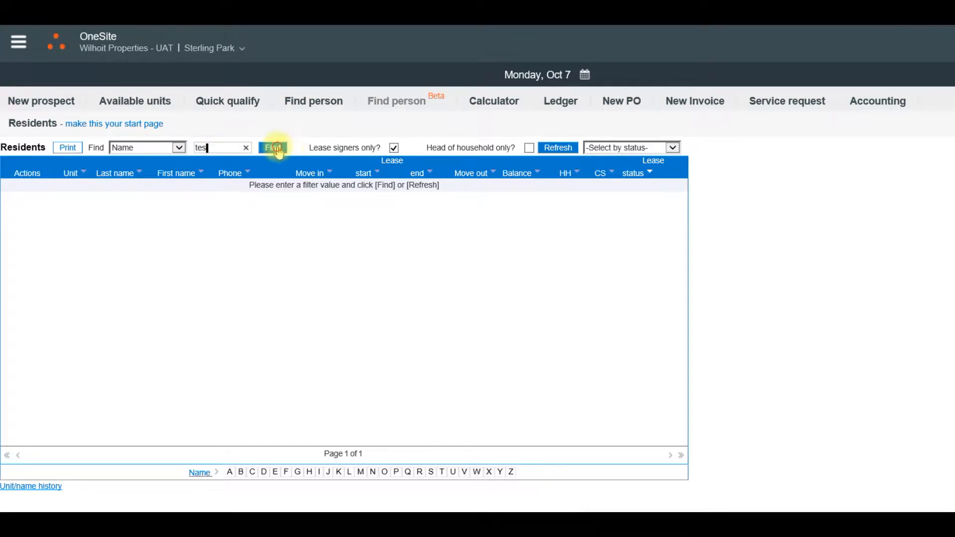
{"action": "left_click", "coordinate": [274, 149]}
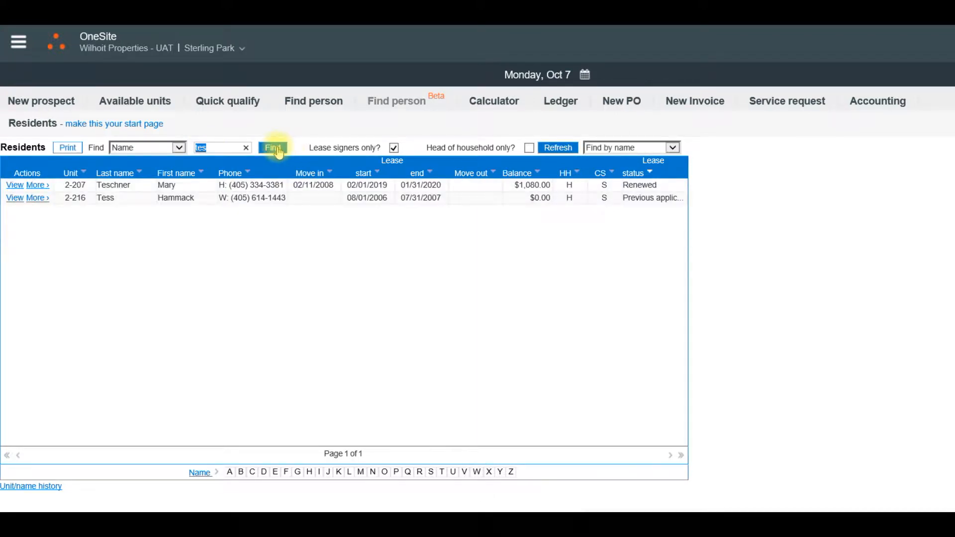
Step: Open the unit 2-207 resident's documents and bring up the 2019-11 WPI-Recertification Packet-FRC, widening the folder list to read the packet names
{"action": "left_click", "coordinate": [15, 185]}
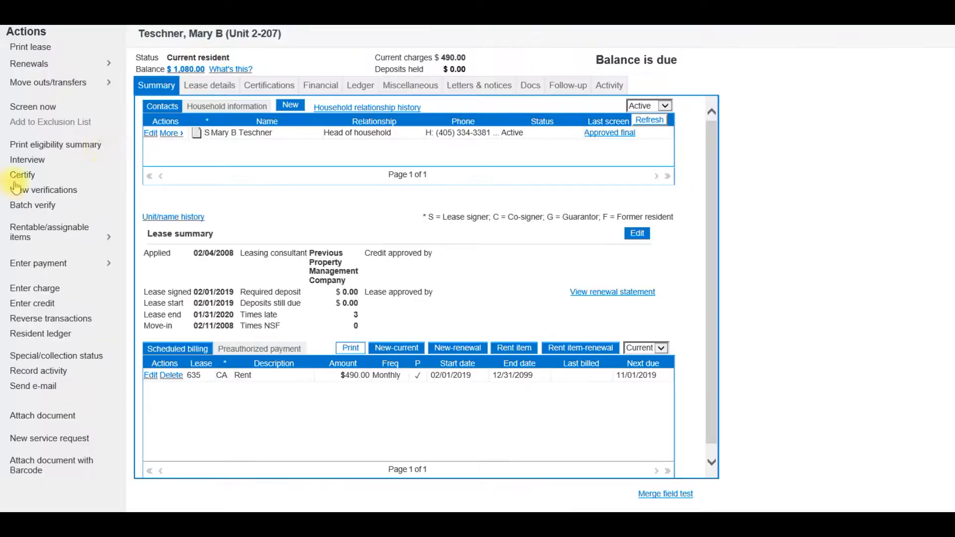
{"action": "left_click", "coordinate": [527, 88]}
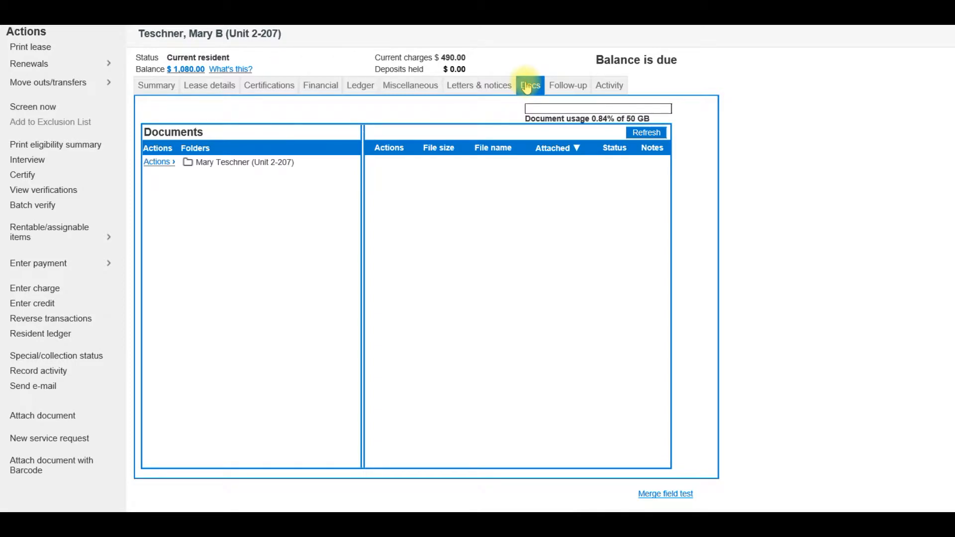
{"action": "left_click", "coordinate": [267, 167]}
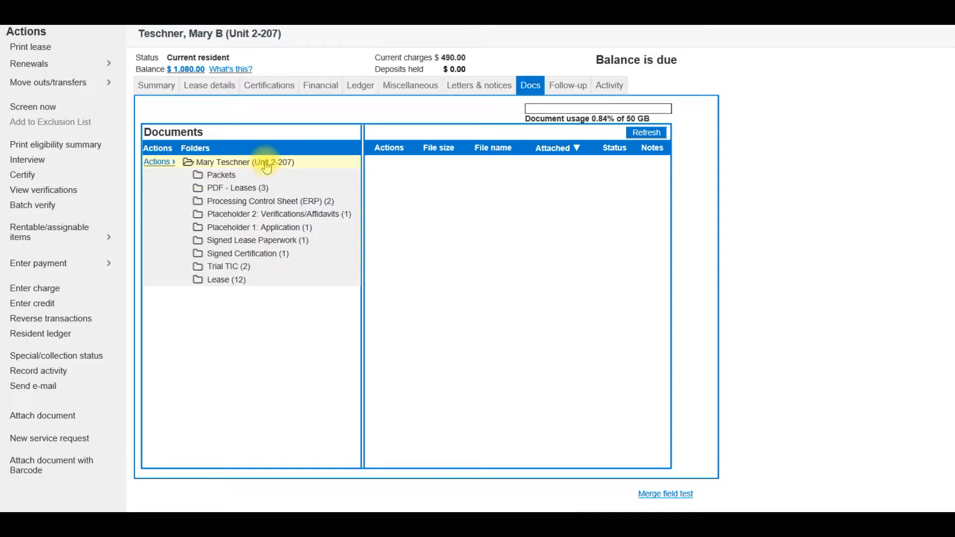
{"action": "left_click", "coordinate": [235, 179]}
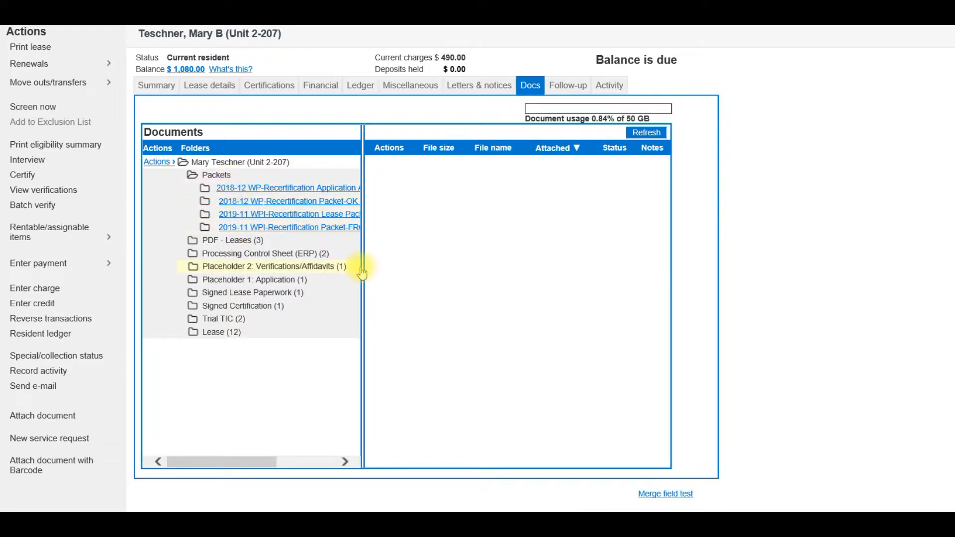
{"action": "left_click_drag", "start_coordinate": [363, 267], "coordinate": [569, 291]}
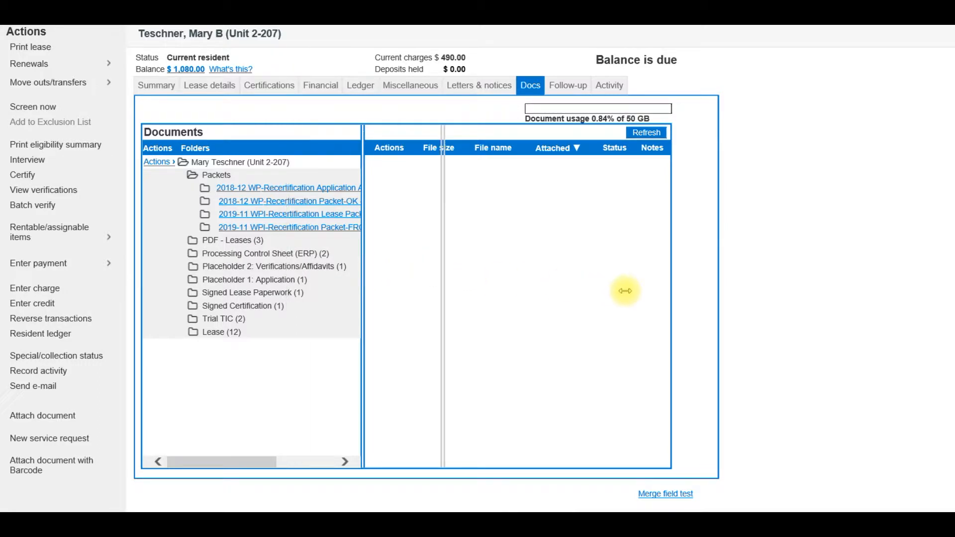
{"action": "left_click", "coordinate": [263, 228]}
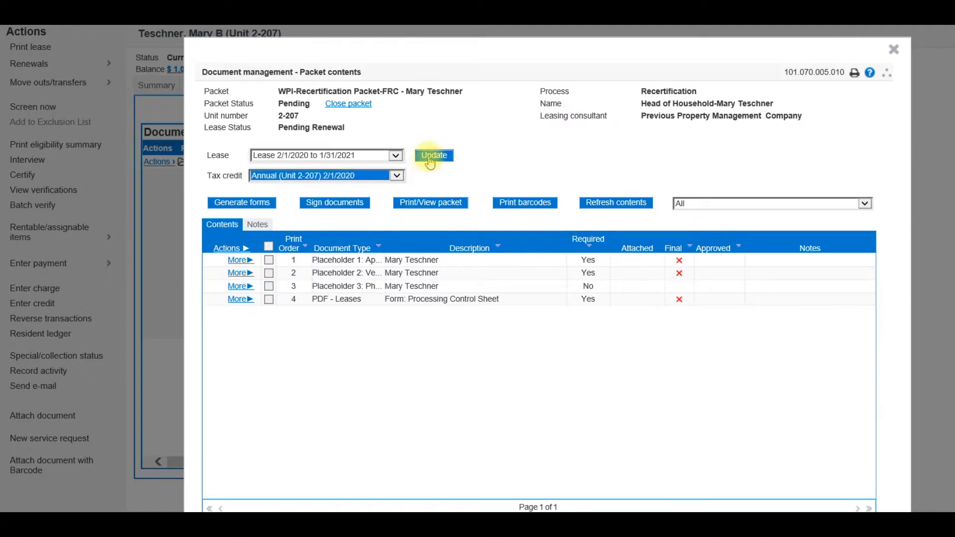
Step: Update the packet for lease 2/1/2020 to 1/31/2021 and tax credit Annual (Unit 2-207) 2/1/2020, and generate its forms
{"action": "left_click", "coordinate": [430, 159]}
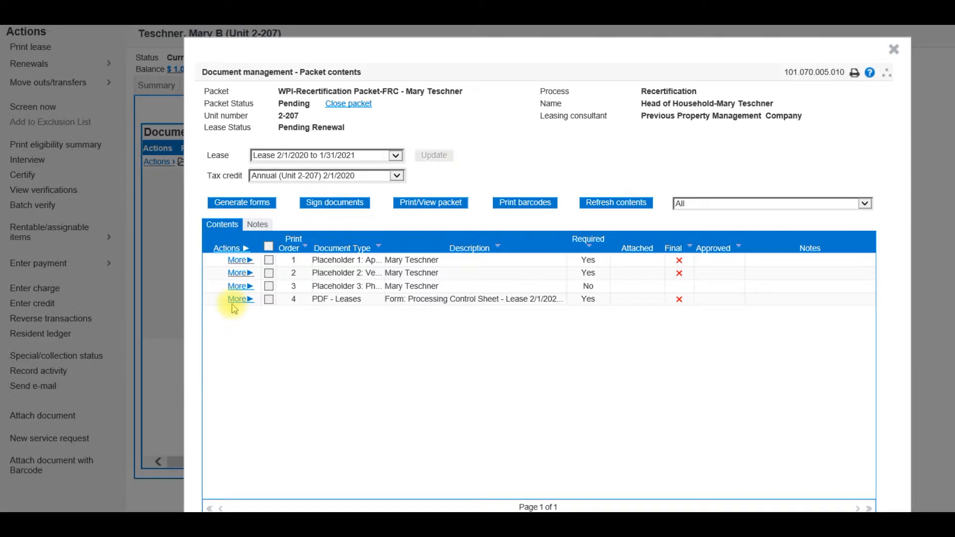
{"action": "left_click", "coordinate": [230, 208]}
{"action": "left_click", "coordinate": [741, 470]}
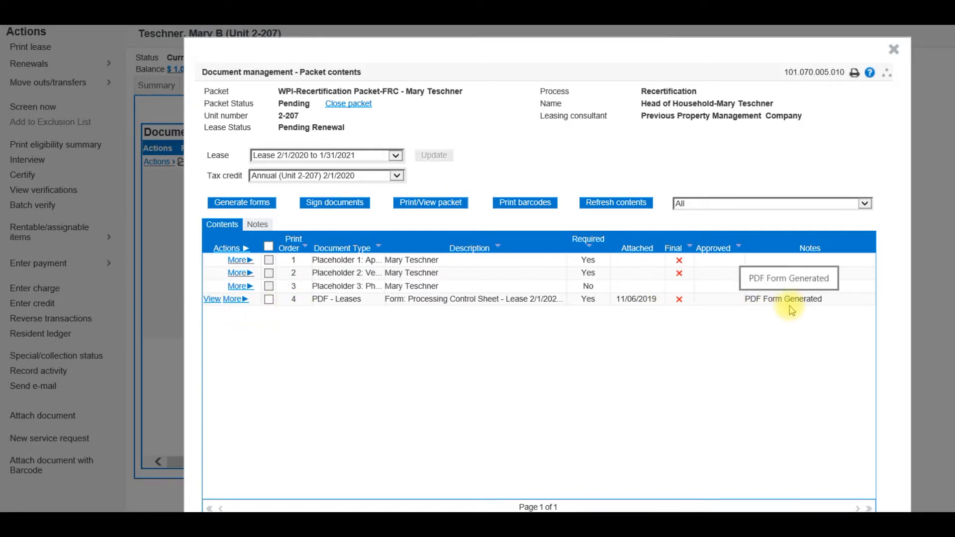
Step: View the generated Processing Control Sheet form and read through its file order and processing checklists
{"action": "left_click", "coordinate": [208, 300]}
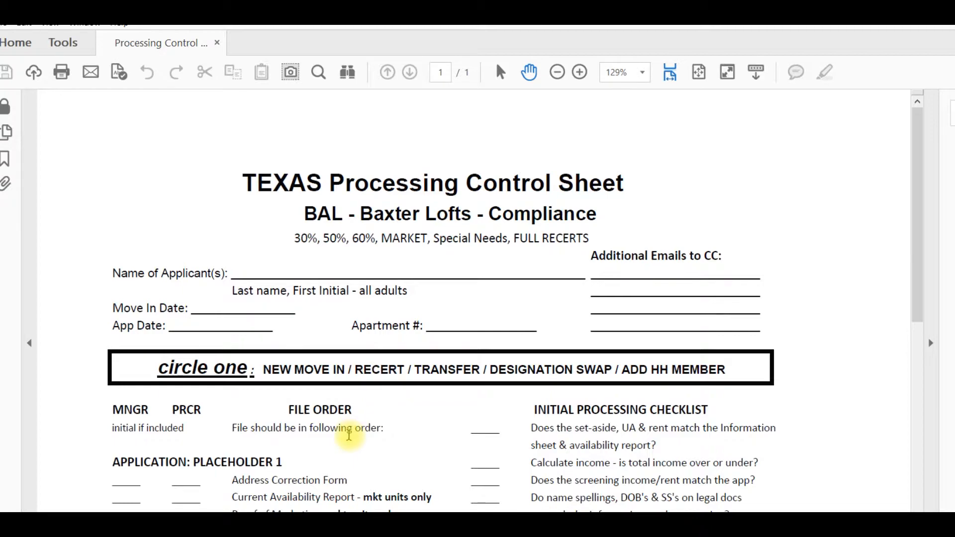
{"action": "scroll", "coordinate": [349, 435], "scroll_direction": "down", "scroll_amount": 4}
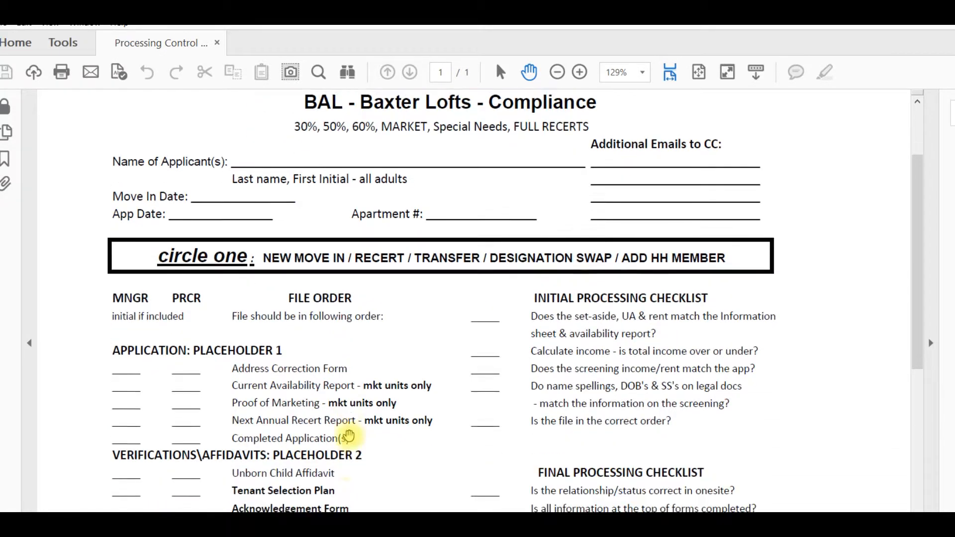
{"action": "scroll", "coordinate": [348, 436], "scroll_direction": "down", "scroll_amount": 2}
{"action": "scroll", "coordinate": [349, 435], "scroll_direction": "down", "scroll_amount": 4}
{"action": "scroll", "coordinate": [349, 434], "scroll_direction": "down", "scroll_amount": 9}
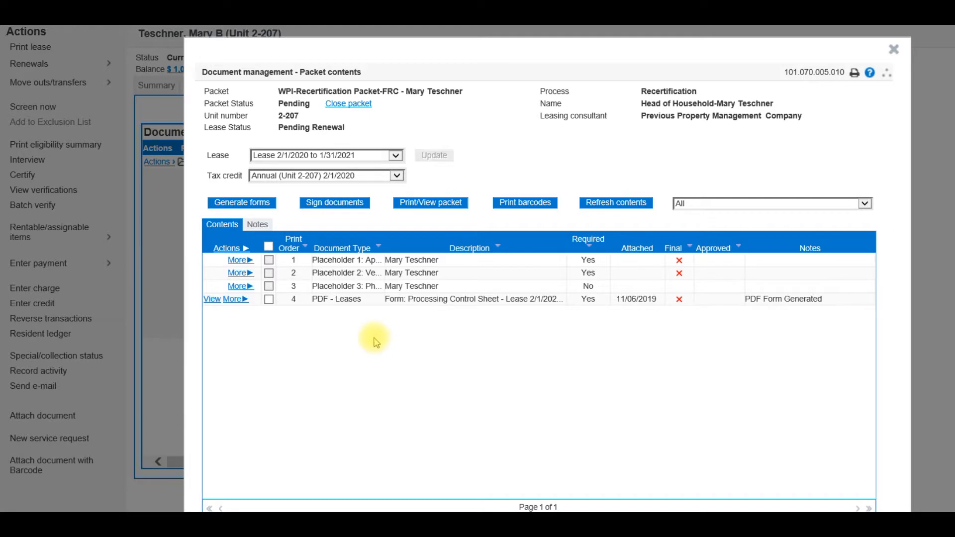
Step: Attach the P1-Application file from the SCANS folder to Placeholder 1: Application as a finalized document, and refresh the packet contents
{"action": "left_click", "coordinate": [241, 260]}
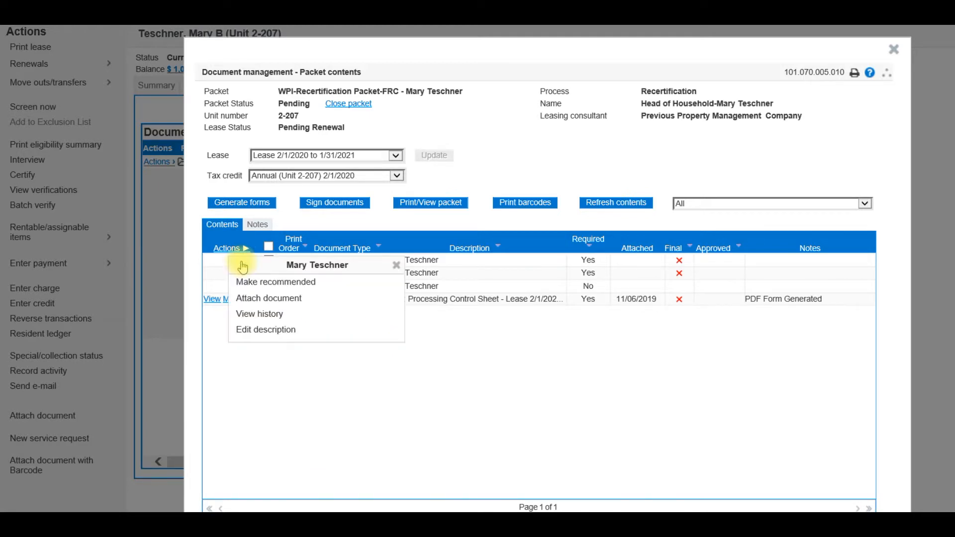
{"action": "left_click", "coordinate": [254, 299]}
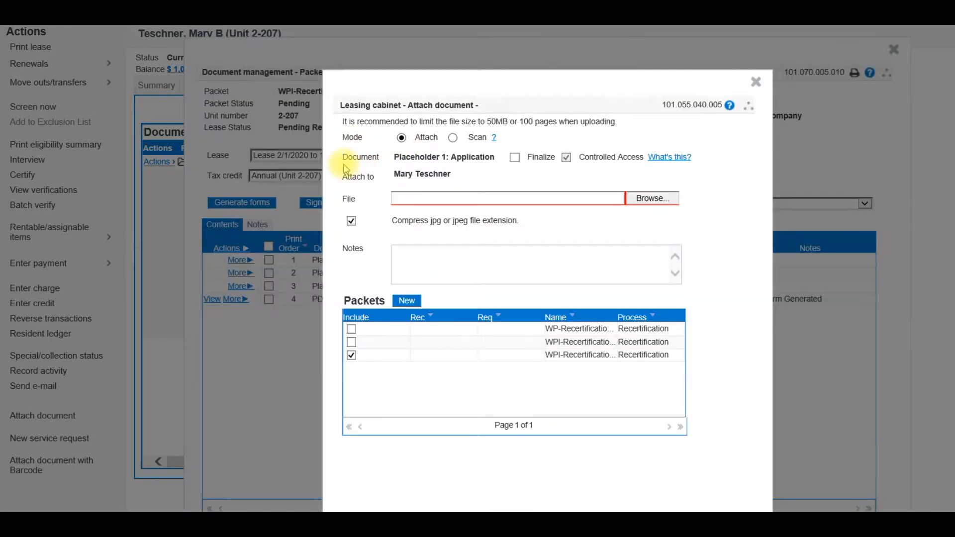
{"action": "left_click", "coordinate": [514, 158]}
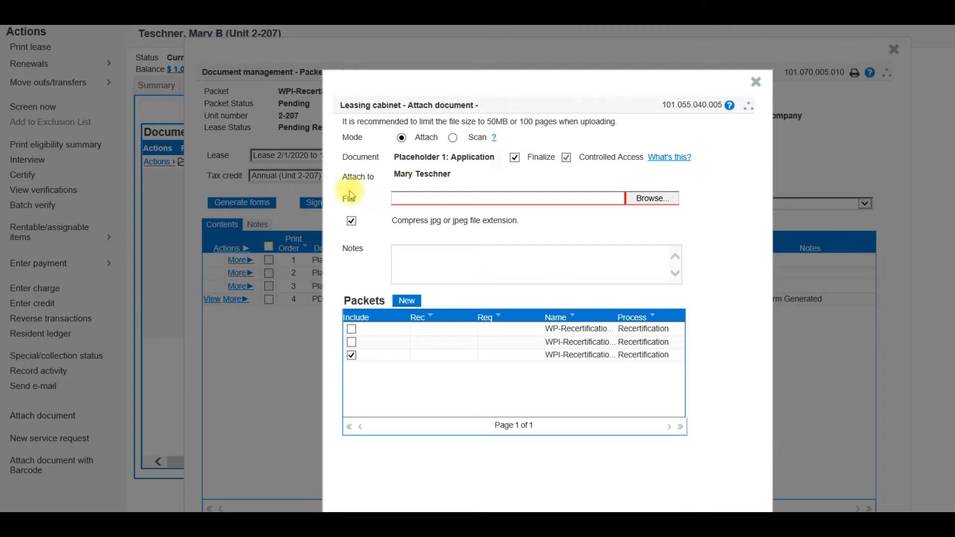
{"action": "left_click", "coordinate": [644, 199]}
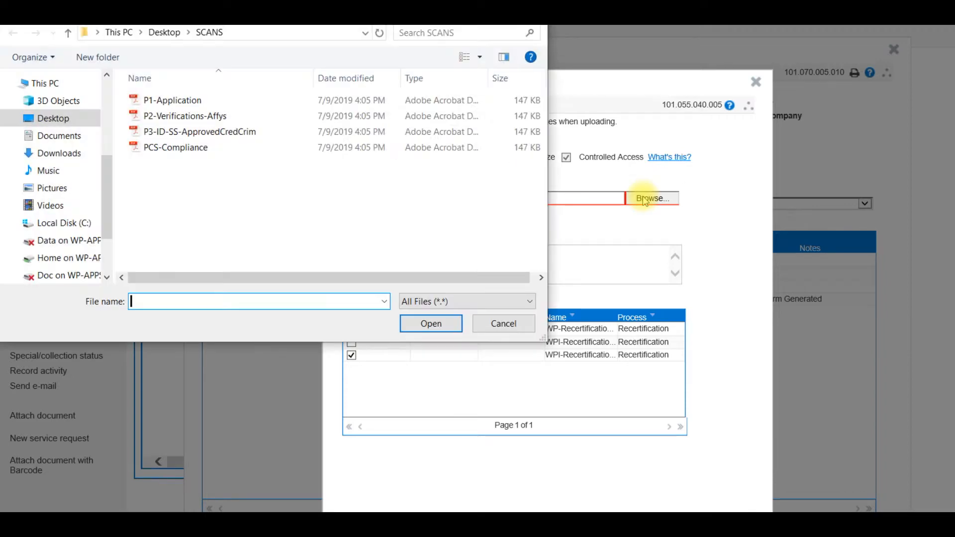
{"action": "left_click", "coordinate": [224, 101]}
{"action": "left_click", "coordinate": [430, 323]}
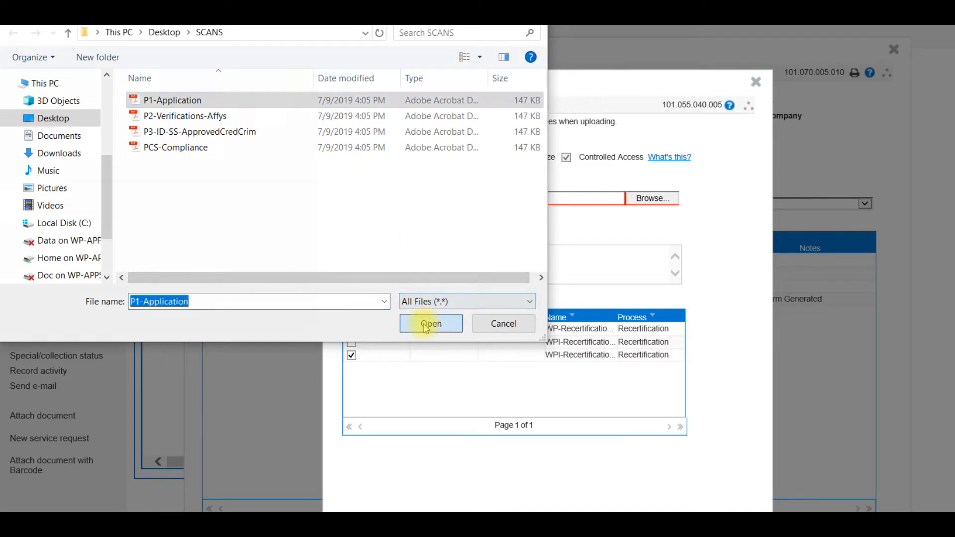
{"action": "left_click_drag", "start_coordinate": [565, 80], "coordinate": [467, 39]}
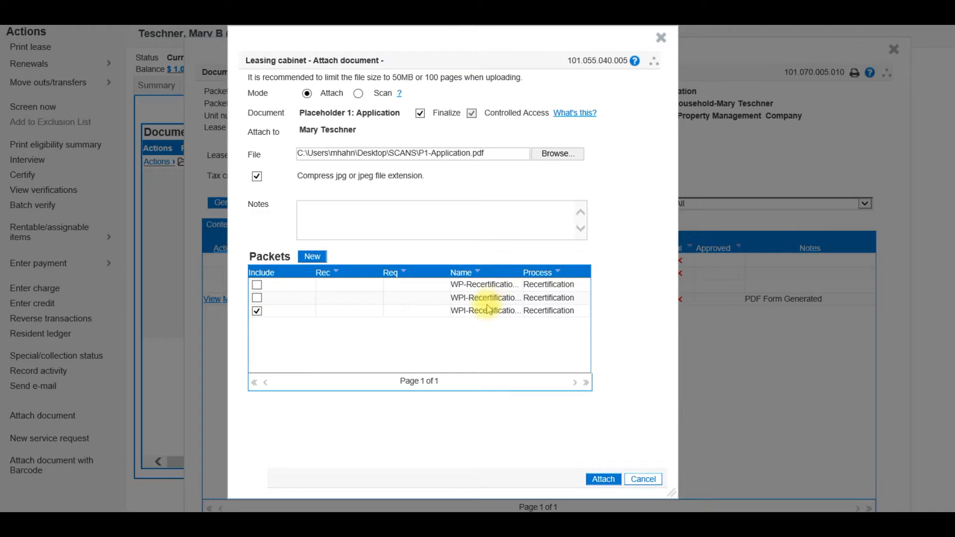
{"action": "left_click", "coordinate": [602, 480]}
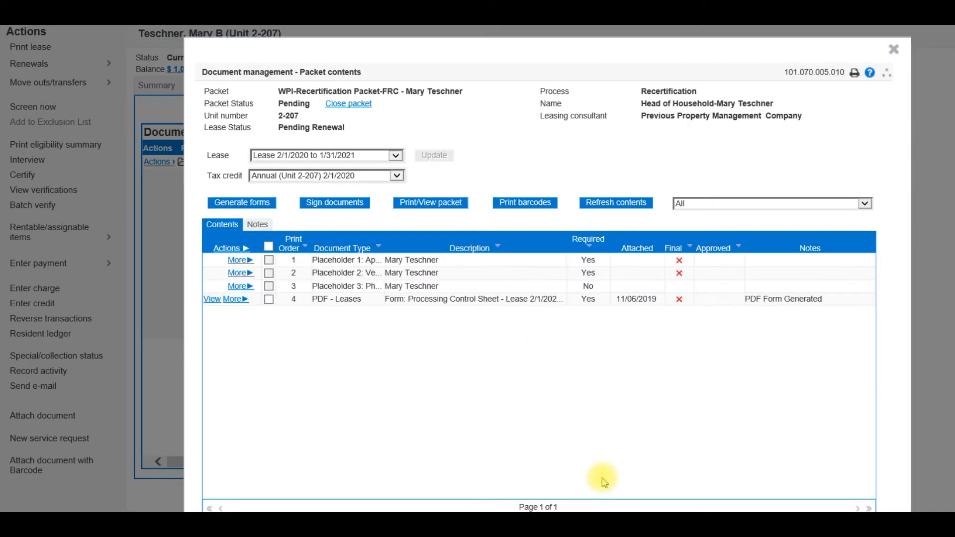
{"action": "left_click", "coordinate": [601, 203]}
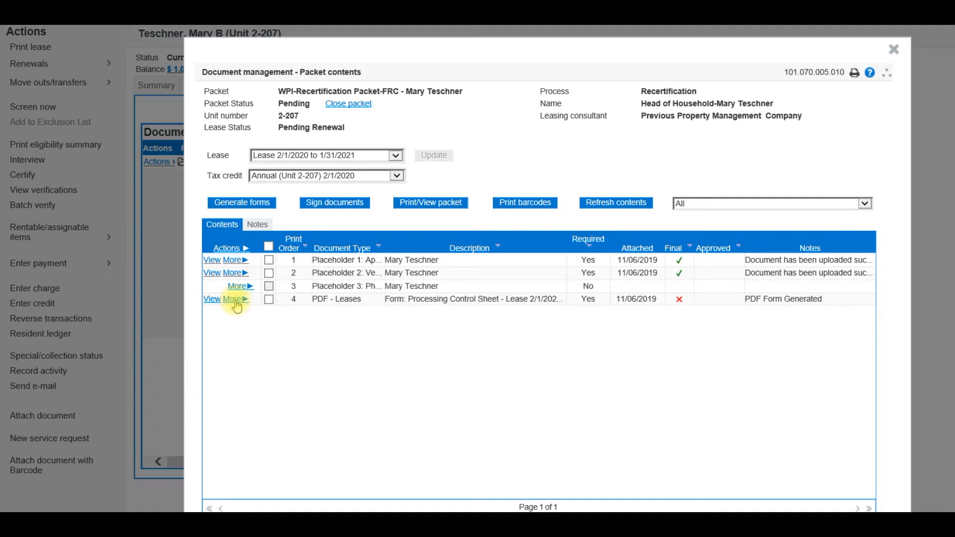
Step: Add the PCS-Compliance file from the SCANS folder as a new revision of the Processing Control Sheet form, and refresh the packet contents
{"action": "left_click", "coordinate": [236, 300]}
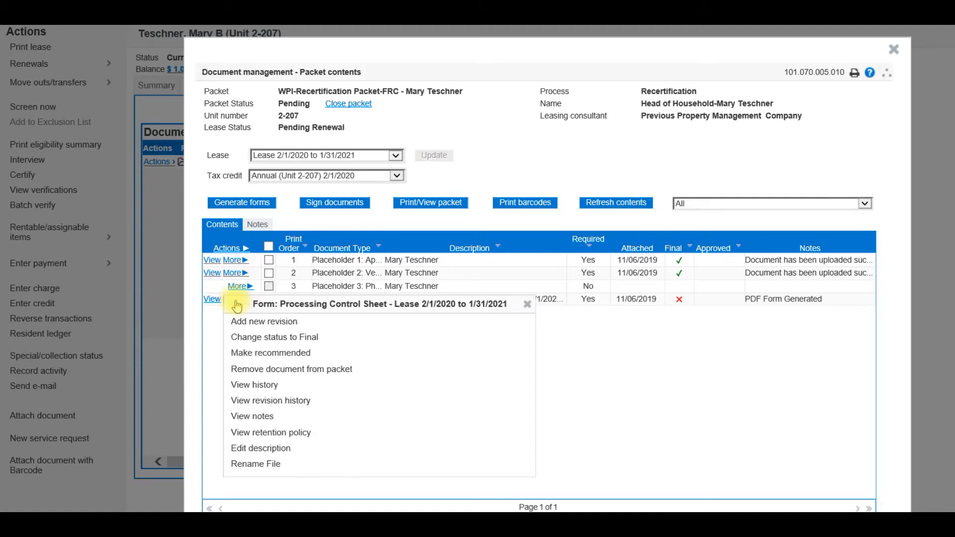
{"action": "left_click", "coordinate": [248, 328]}
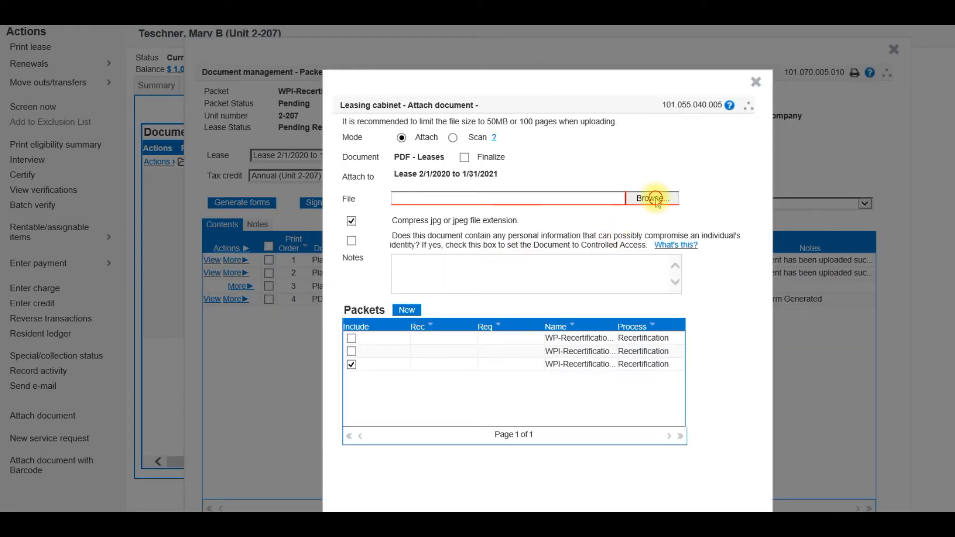
{"action": "left_click", "coordinate": [651, 198]}
{"action": "left_click", "coordinate": [175, 148]}
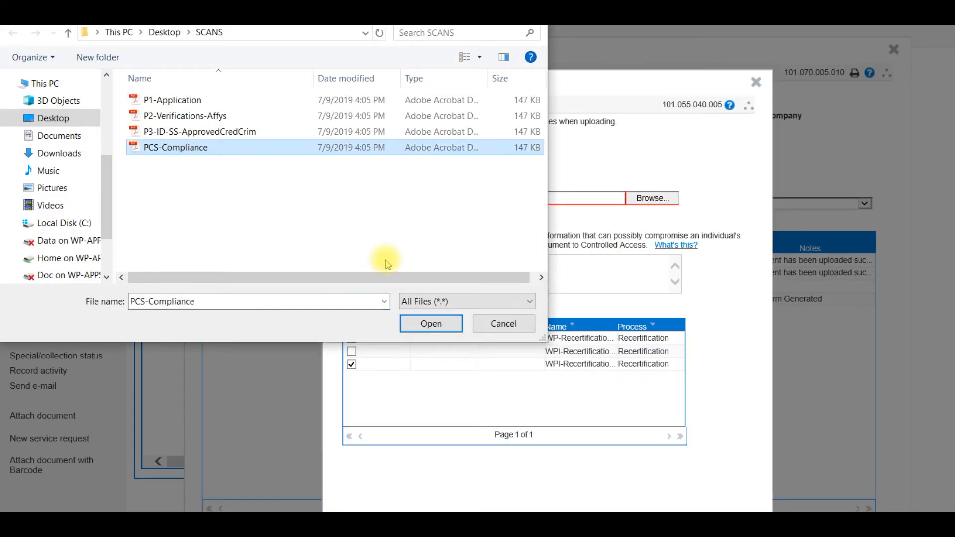
{"action": "left_click", "coordinate": [431, 324]}
{"action": "left_click_drag", "start_coordinate": [550, 75], "coordinate": [536, 27]}
{"action": "left_click", "coordinate": [684, 485]}
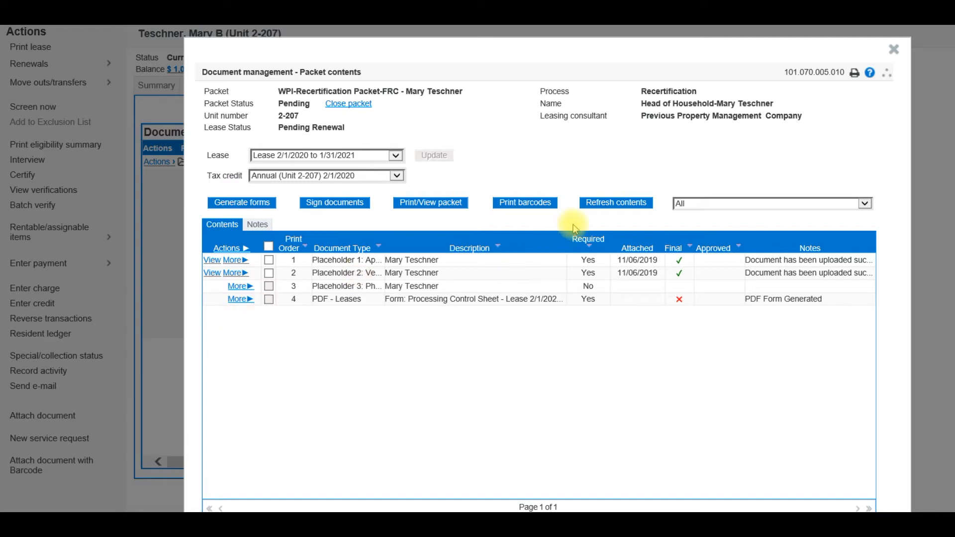
{"action": "left_click", "coordinate": [602, 213]}
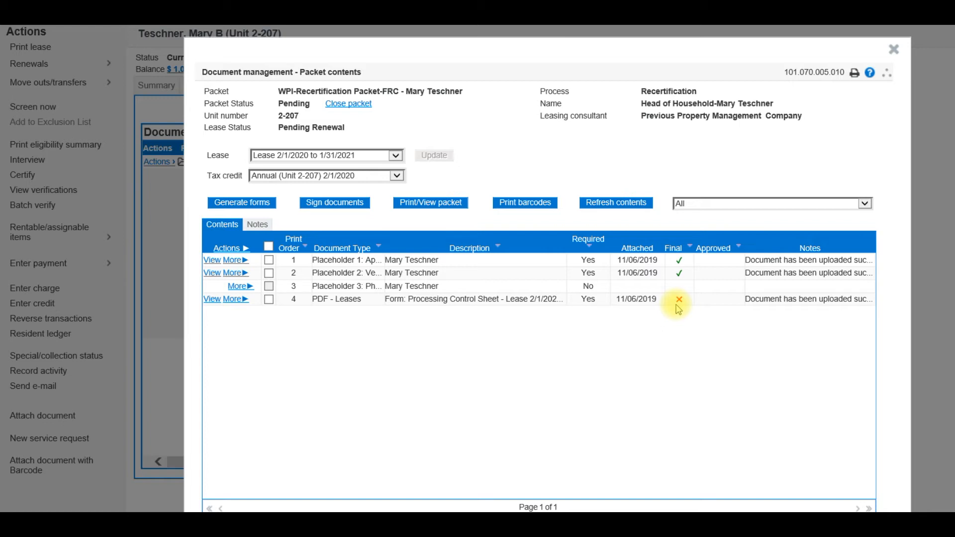
Step: Change the Processing Control Sheet form's status to Final and submit the packet for approval
{"action": "left_click", "coordinate": [269, 301]}
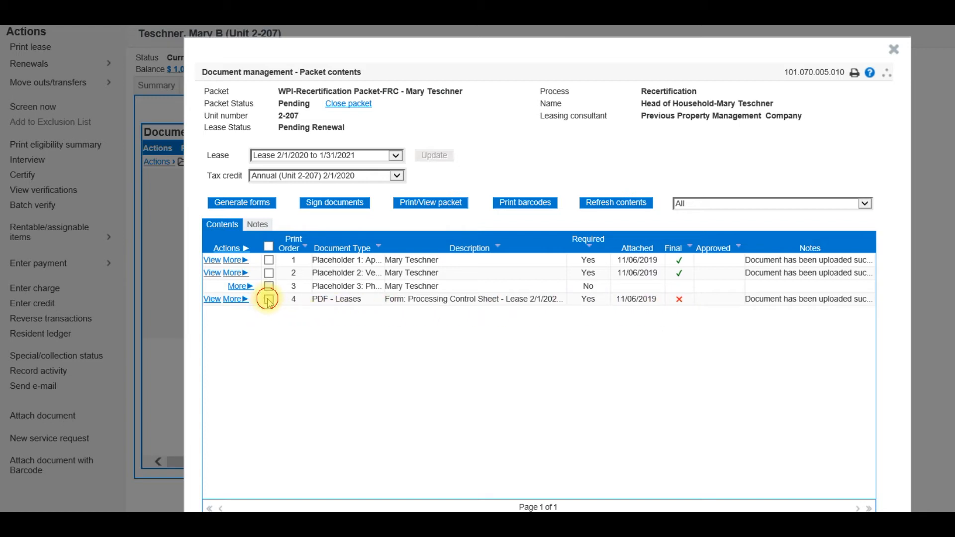
{"action": "left_click", "coordinate": [241, 300]}
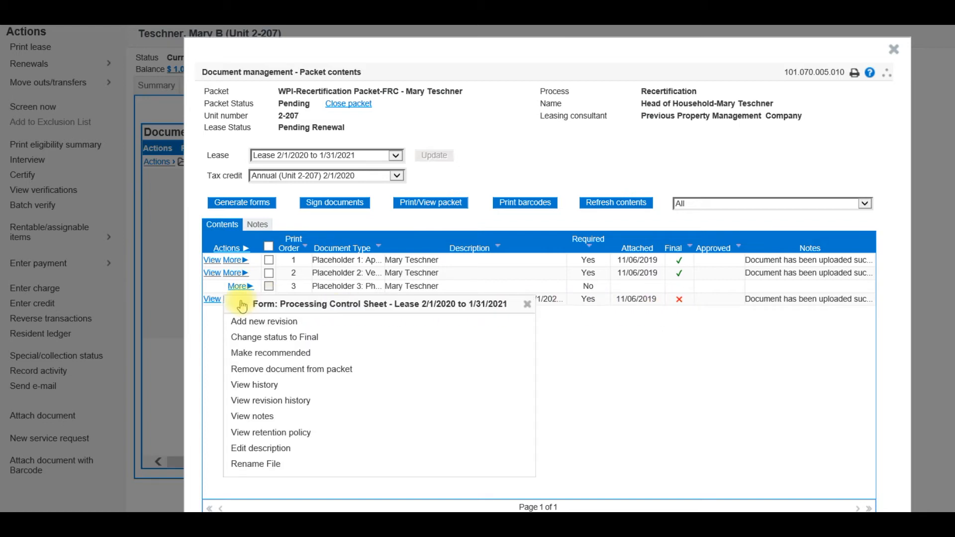
{"action": "left_click", "coordinate": [251, 338]}
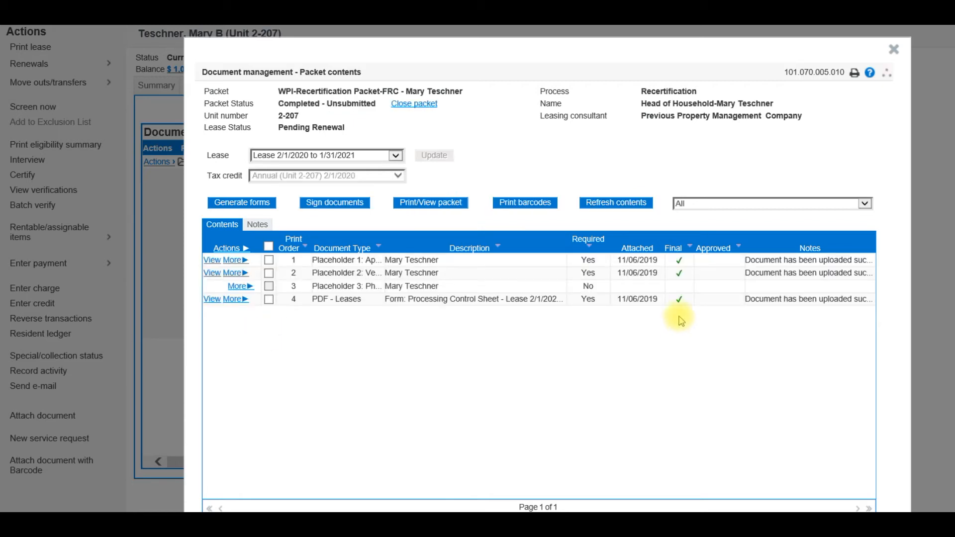
{"action": "left_click_drag", "start_coordinate": [651, 55], "coordinate": [631, 18]}
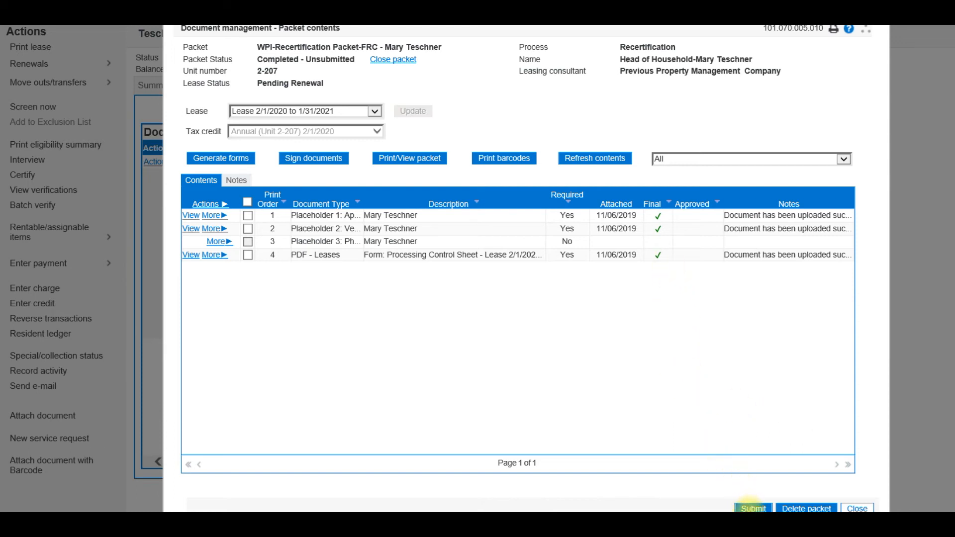
{"action": "left_click", "coordinate": [751, 508]}
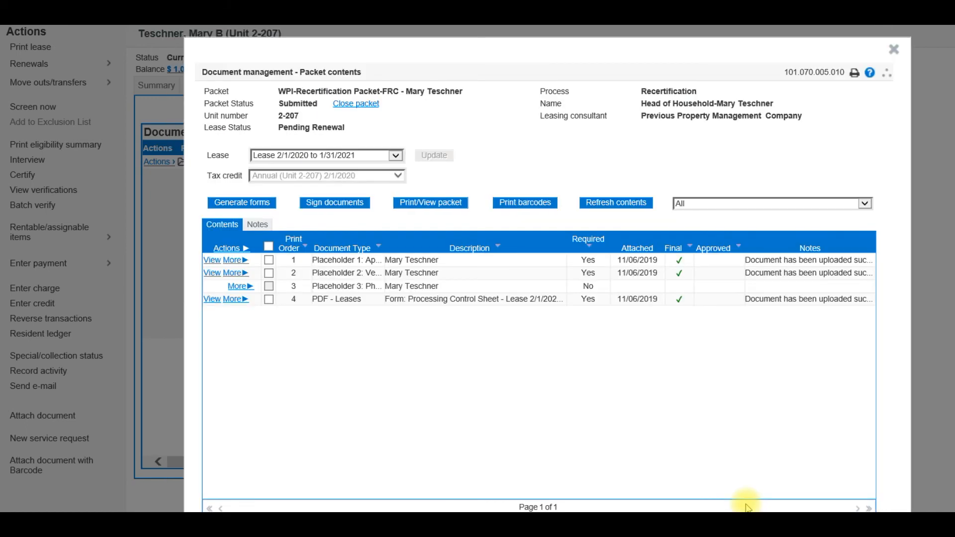